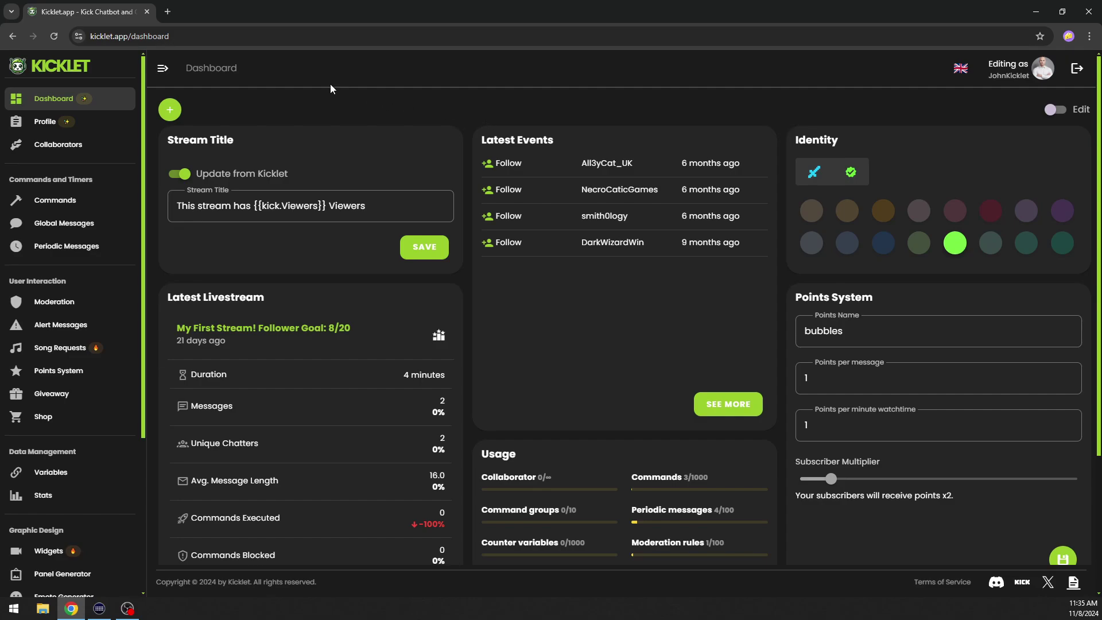
Open the Kicklet profile settings and go to the API tokens section
{"action": "left_click", "coordinate": [173, 36]}
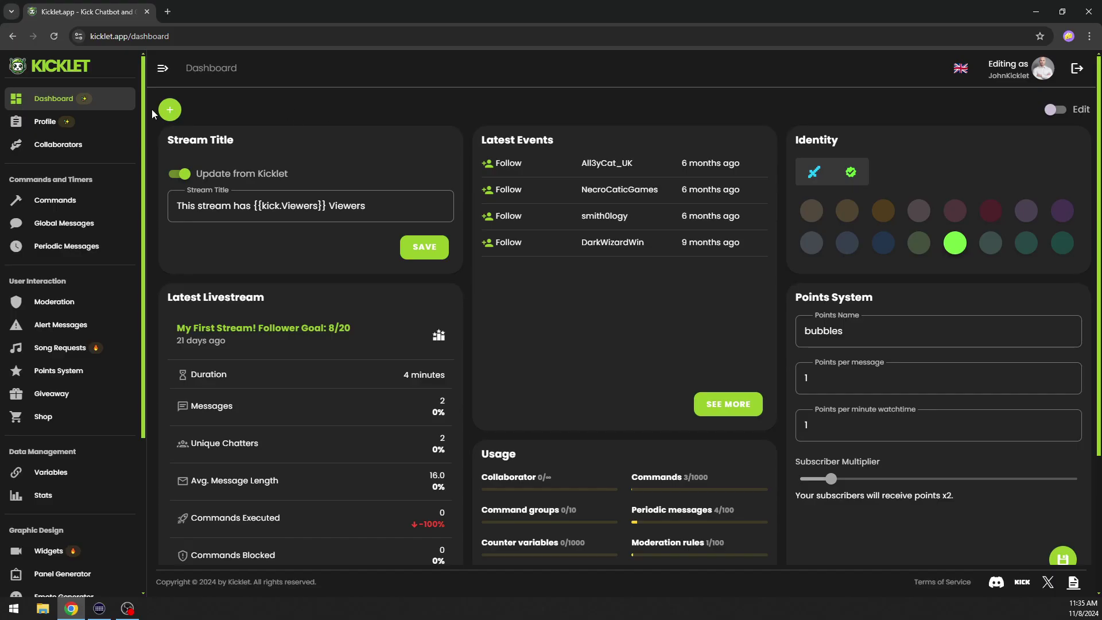
{"action": "left_click", "coordinate": [86, 120]}
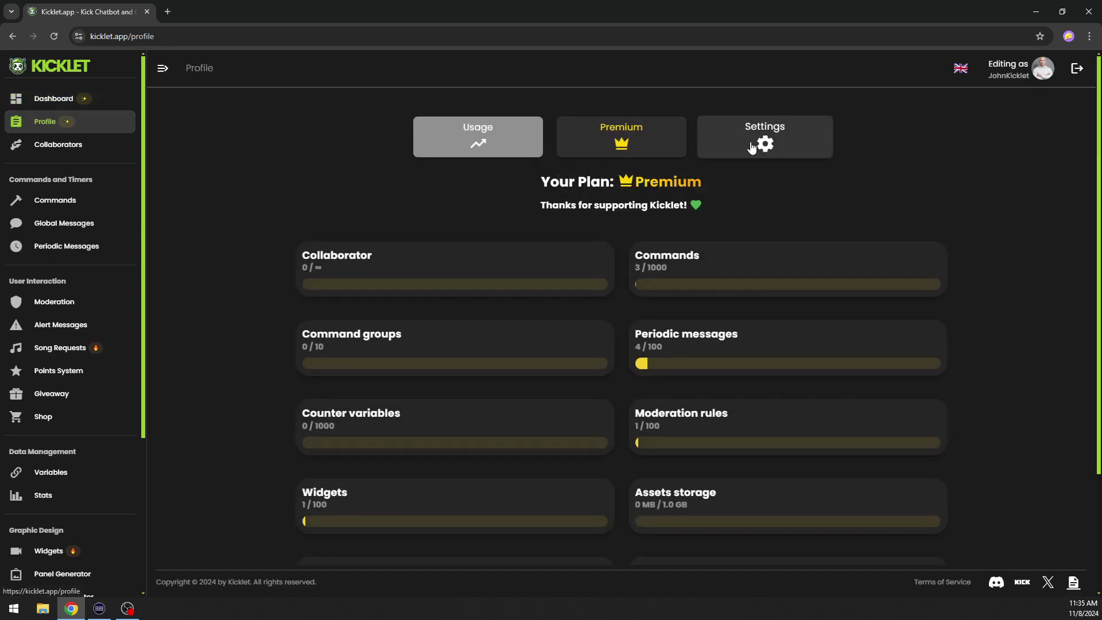
{"action": "left_click", "coordinate": [752, 148]}
{"action": "scroll", "coordinate": [498, 346], "scroll_direction": "down", "scroll_amount": 1}
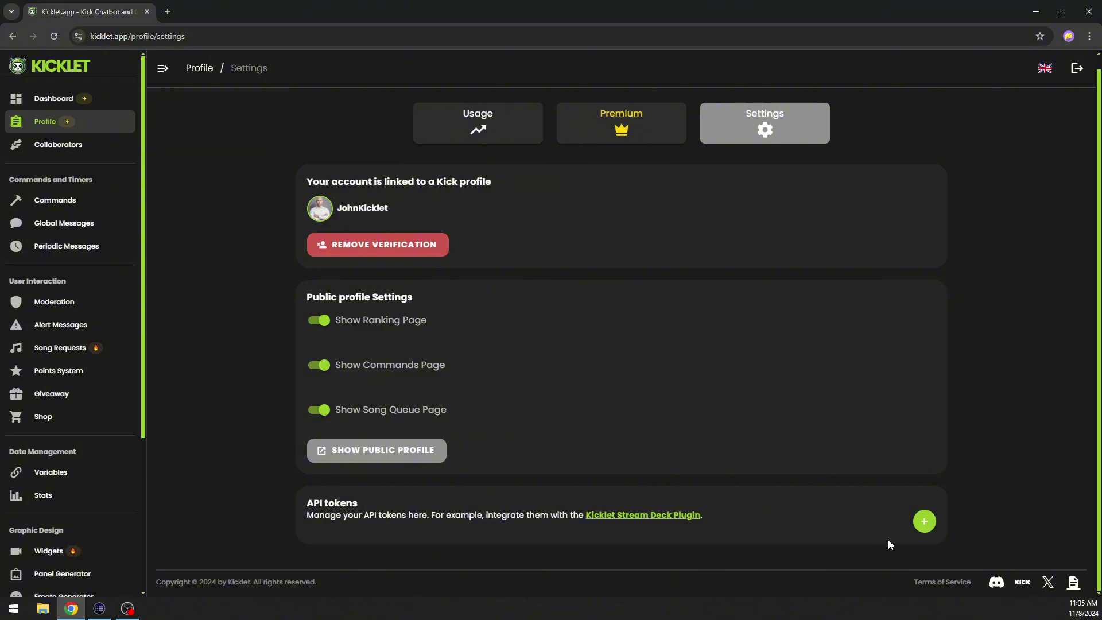
Generate a new API token named "elgato" and copy it
{"action": "left_click", "coordinate": [925, 522]}
{"action": "left_click", "coordinate": [505, 315]}
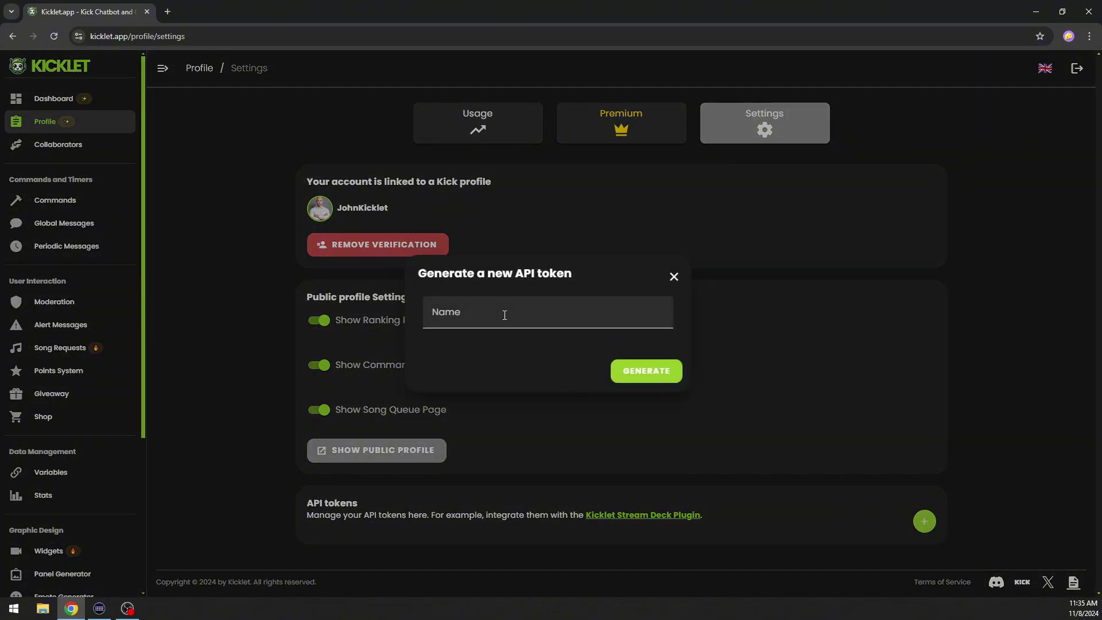
{"action": "type", "text": "elgato"}
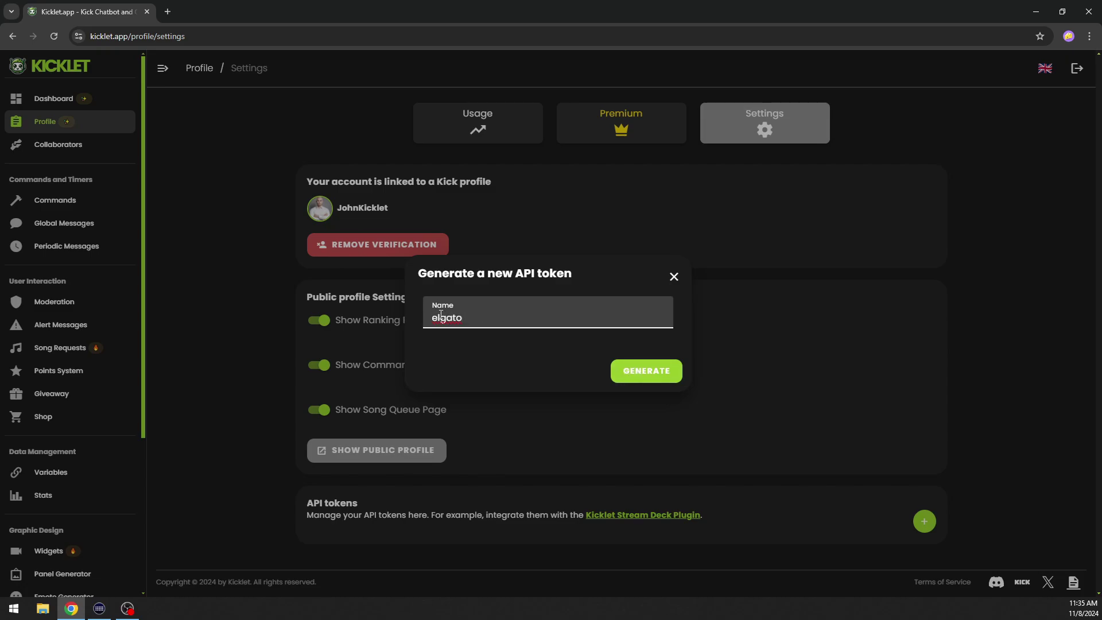
{"action": "left_click", "coordinate": [584, 337]}
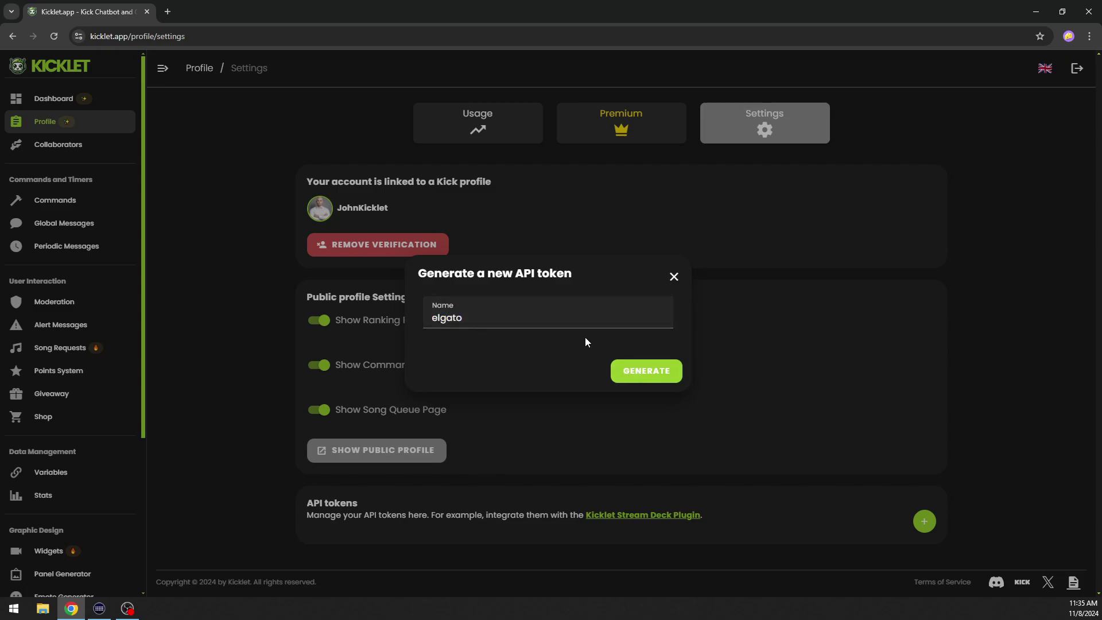
{"action": "left_click", "coordinate": [640, 373]}
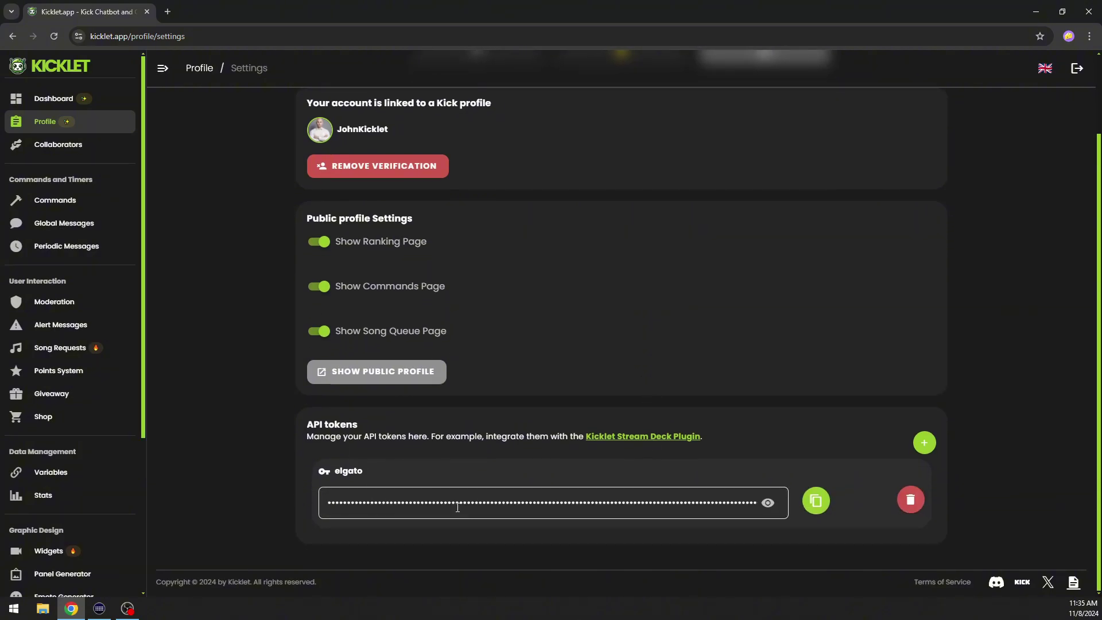
{"action": "left_click", "coordinate": [812, 503]}
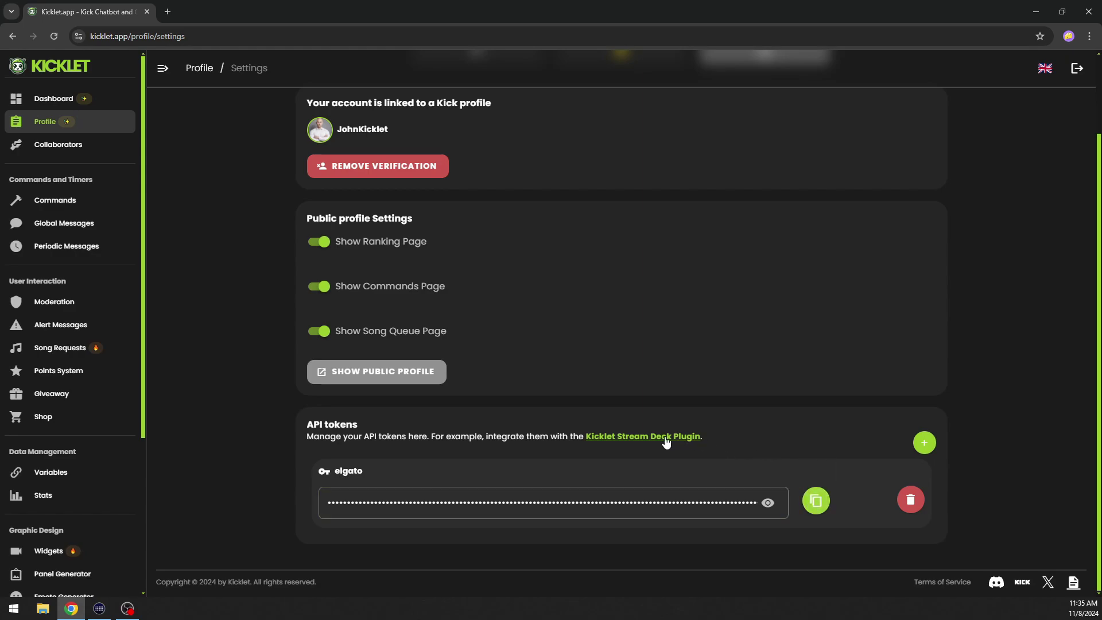
Open the Kicklet Stream Deck plugin's marketplace page and add the plugin to Stream Deck
{"action": "left_click", "coordinate": [637, 437]}
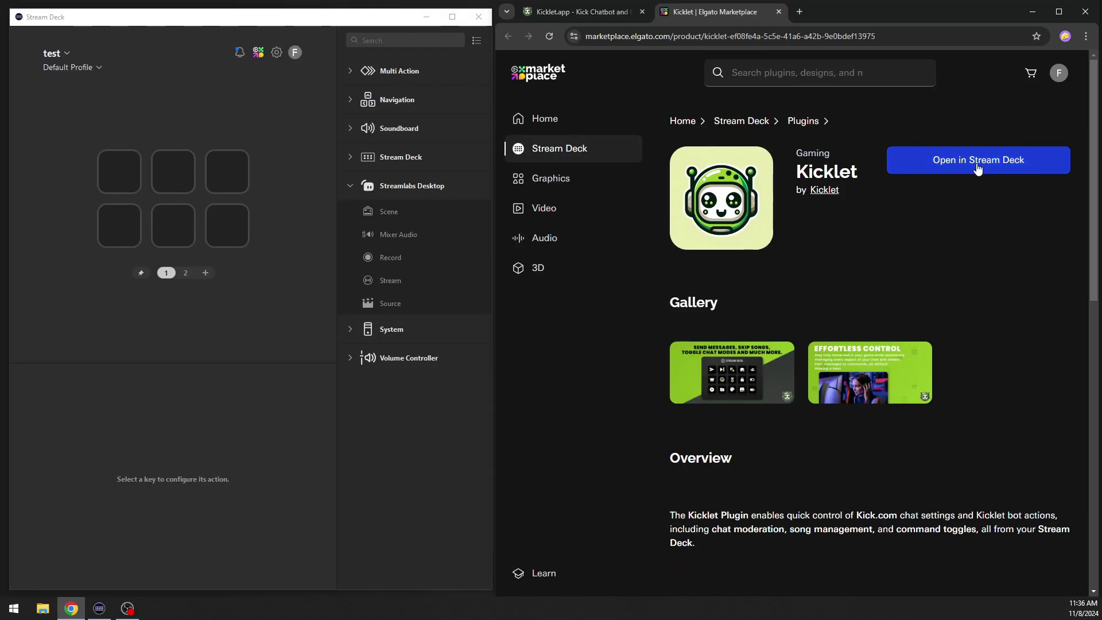
{"action": "left_click", "coordinate": [977, 163]}
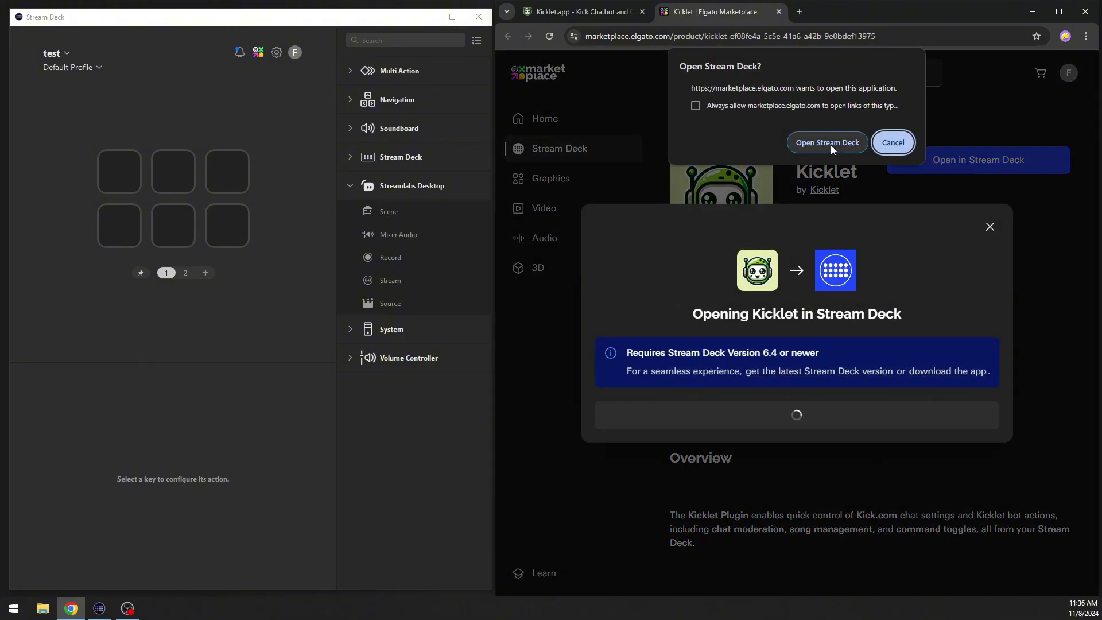
{"action": "left_click", "coordinate": [831, 144]}
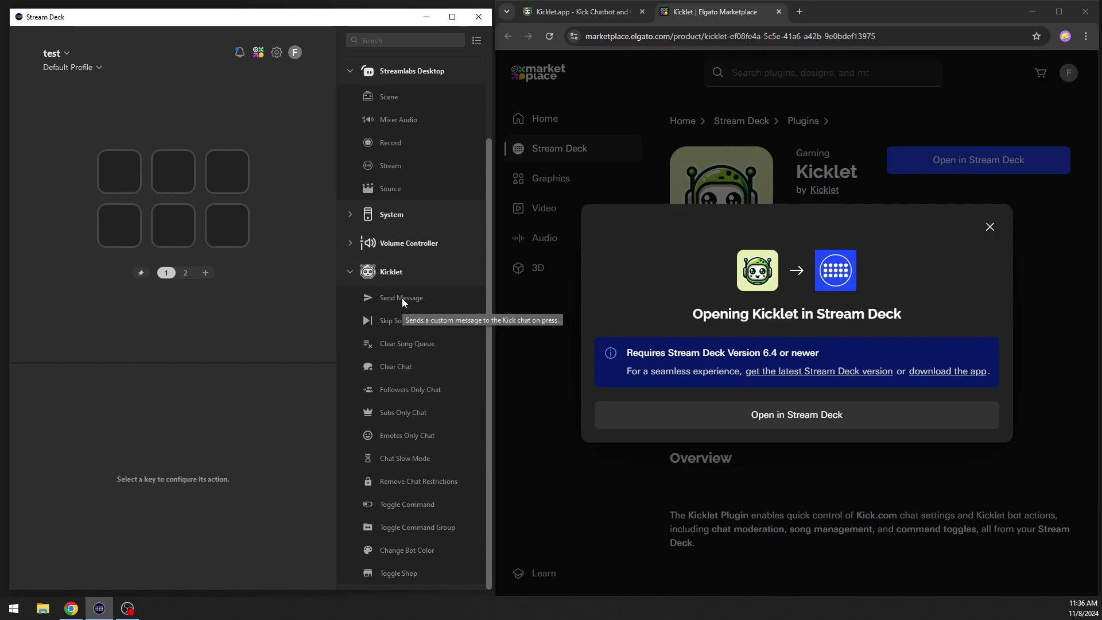
Assign Kicklet's Send Message action to the first key of the upper row and paste the copied token as its API key
{"action": "left_click_drag", "start_coordinate": [390, 297], "coordinate": [130, 170]}
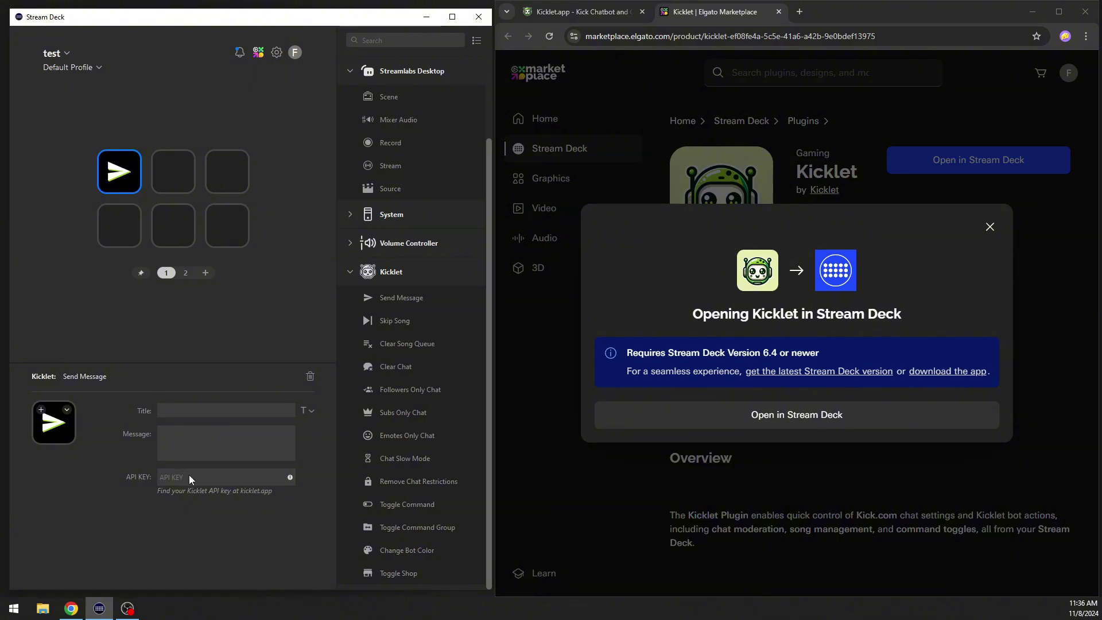
{"action": "left_click", "coordinate": [581, 12]}
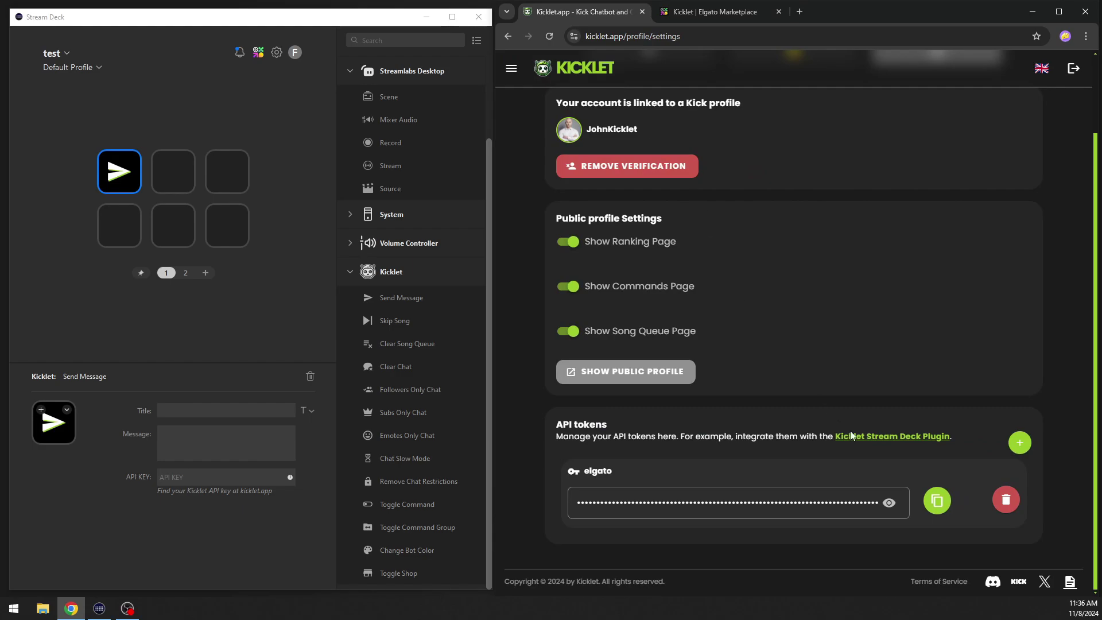
{"action": "left_click", "coordinate": [936, 500]}
{"action": "left_click", "coordinate": [209, 477]}
{"action": "key", "text": "ctrl+v"}
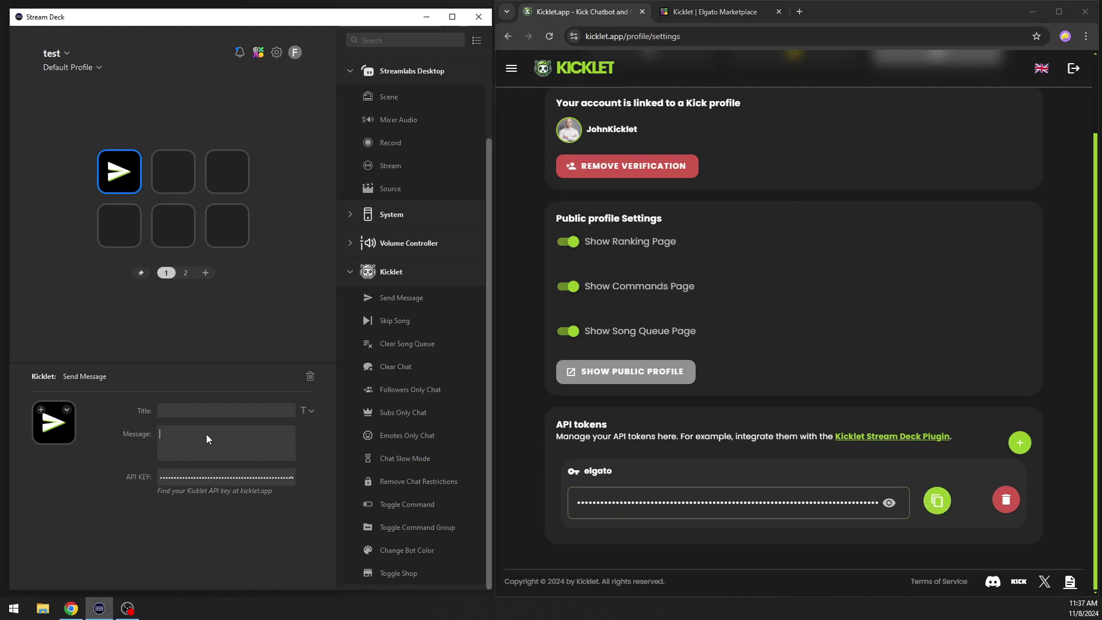
Set the Send Message key's message to "Join my Discord: link" and its title to "Discord"
{"action": "type", "text": "Join "}
{"action": "type", "text": "my Discord link"}
{"action": "type", "text": "Discord"}
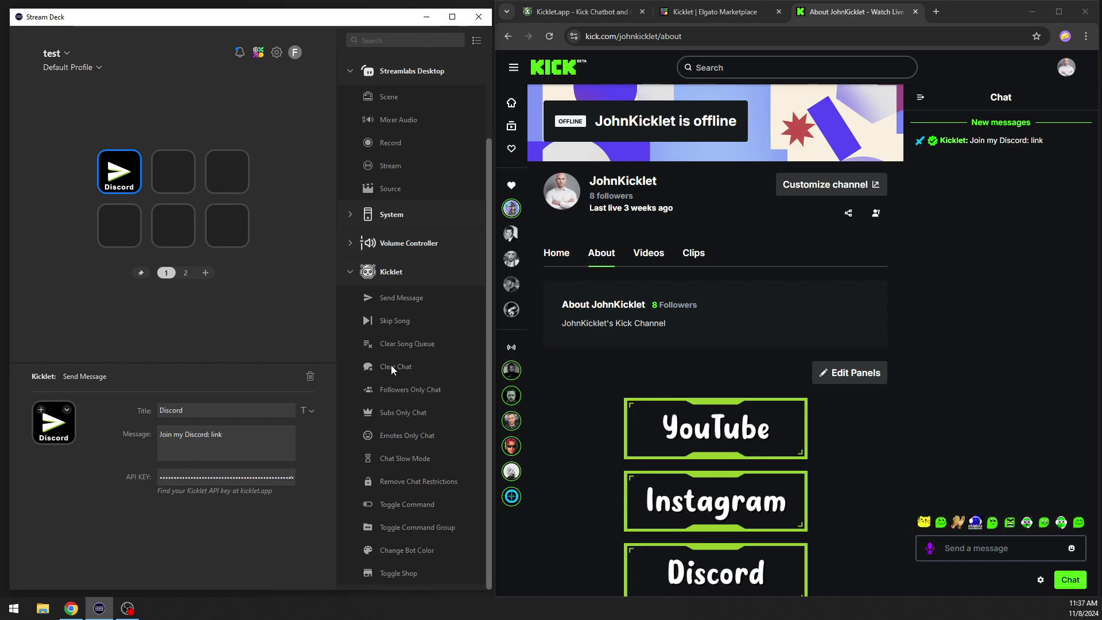
Assign Clear Chat to the middle key of the upper row, paste the API key and title it "Clear"
{"action": "left_click_drag", "start_coordinate": [391, 365], "coordinate": [175, 184]}
{"action": "left_click", "coordinate": [185, 431]}
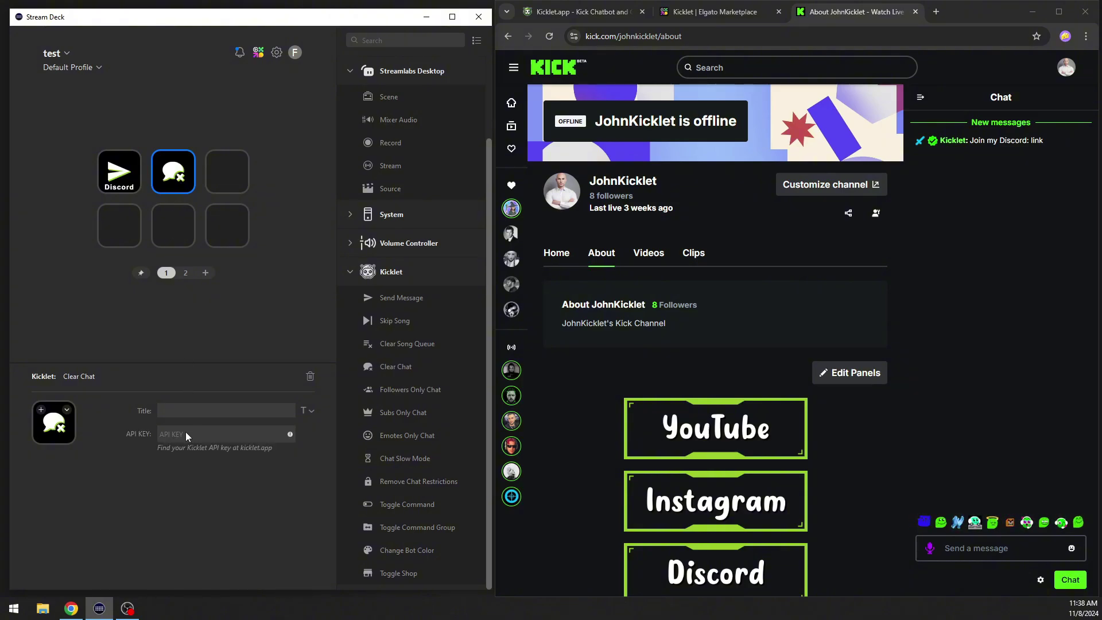
{"action": "key", "text": "ctrl+v"}
{"action": "type", "text": "Clear"}
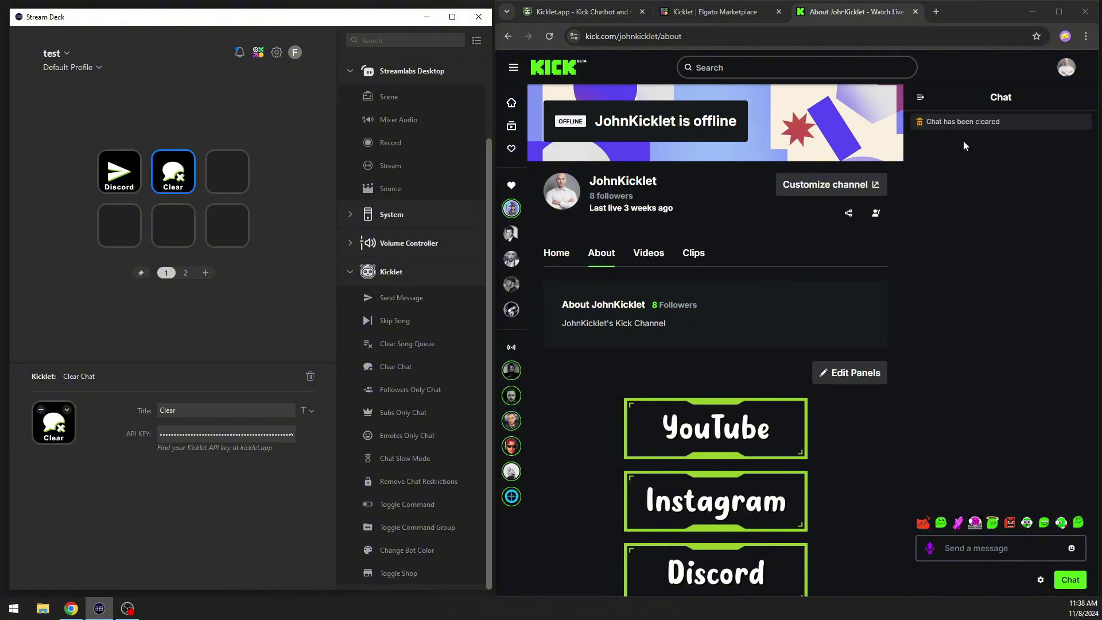
Return to the Kicklet site and show its list of custom commands
{"action": "left_click", "coordinate": [597, 15]}
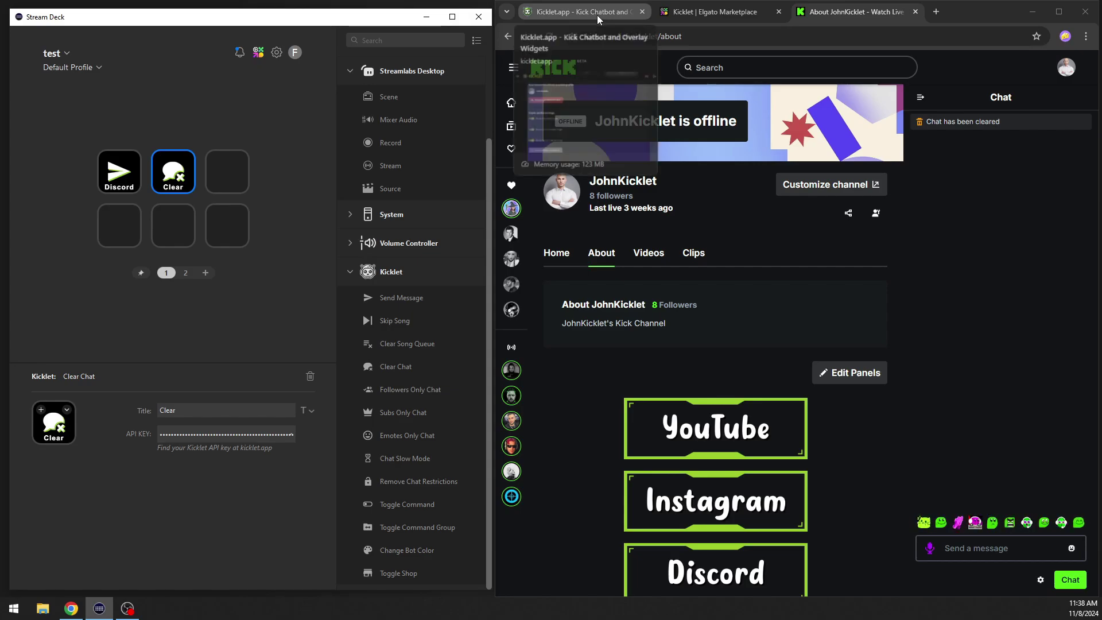
{"action": "left_click", "coordinate": [511, 68]}
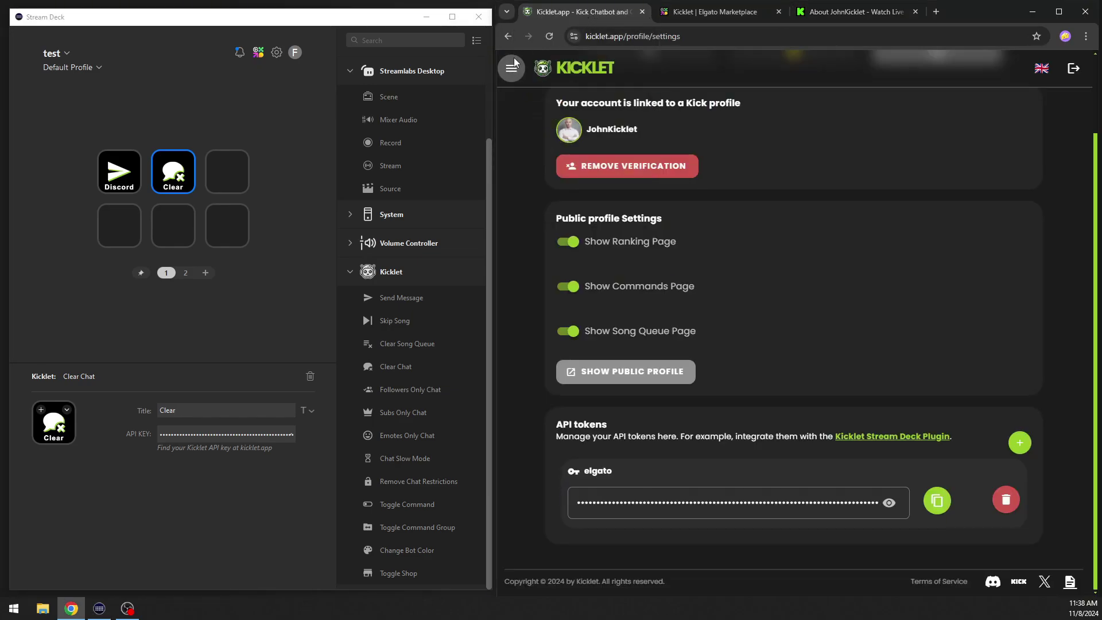
{"action": "left_click", "coordinate": [537, 199]}
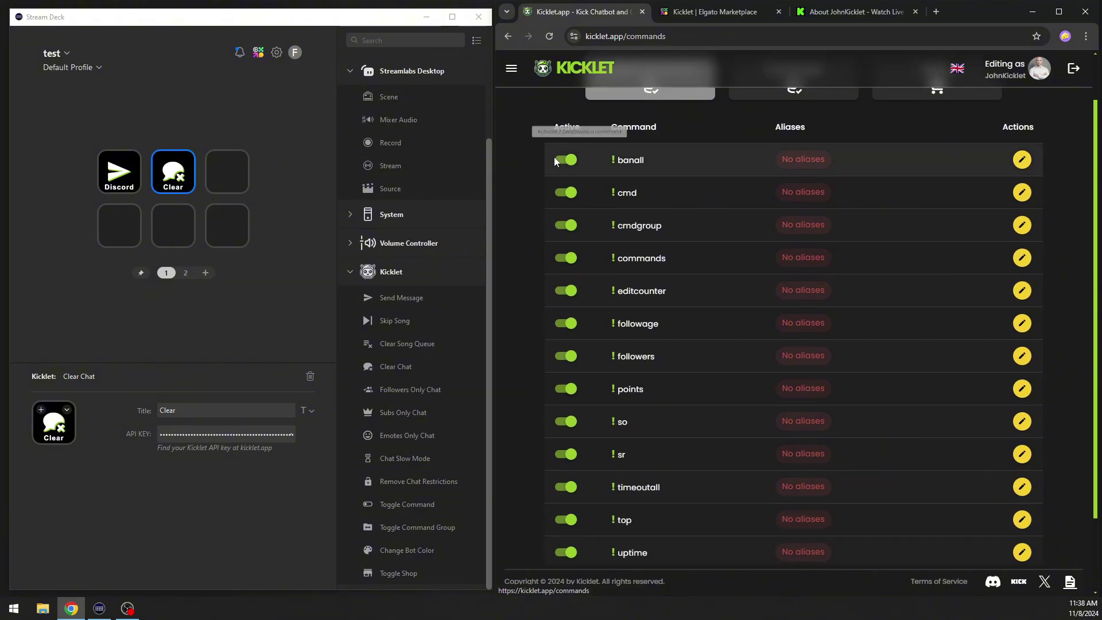
{"action": "left_click", "coordinate": [764, 150]}
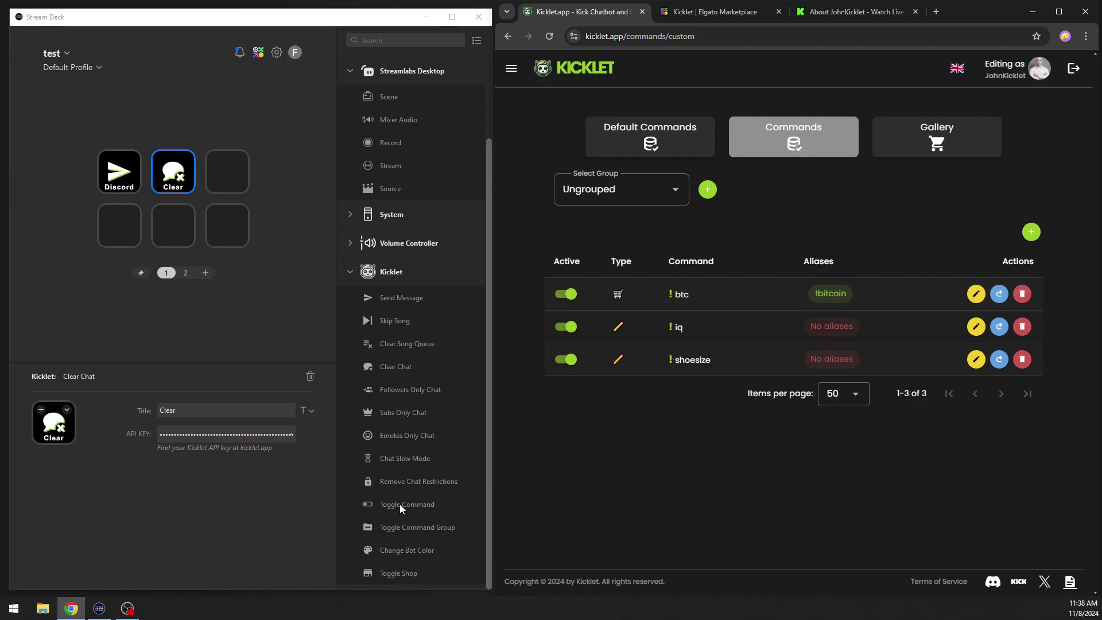
Assign Toggle Command to the first key of the lower row, titled "BTC ON", for the command "btc"
{"action": "left_click_drag", "start_coordinate": [399, 504], "coordinate": [118, 225]}
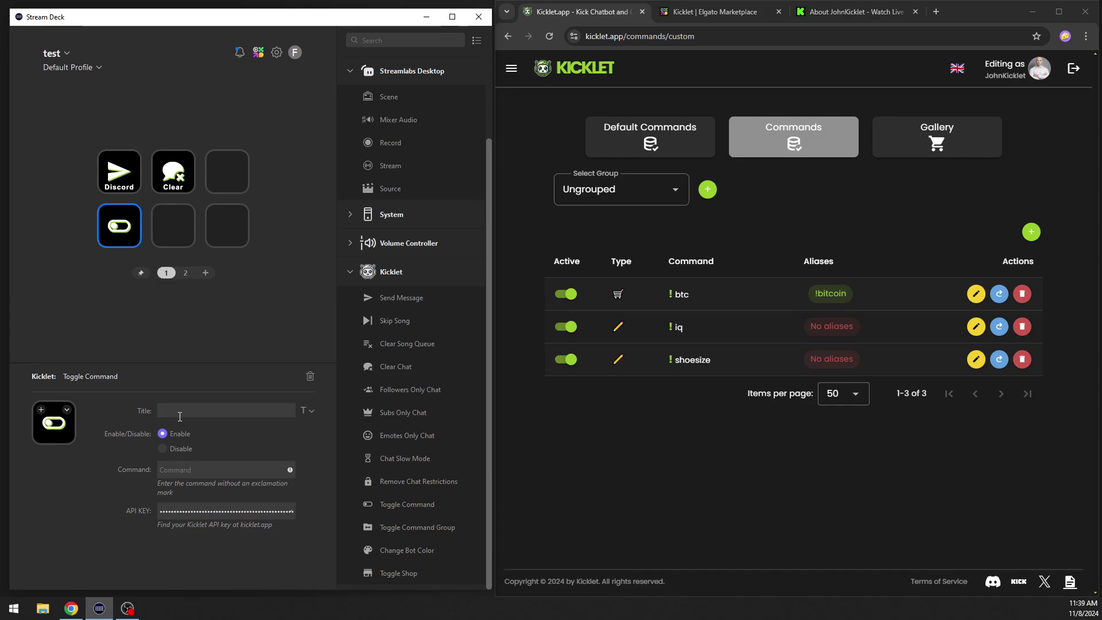
{"action": "type", "text": "BTC ON"}
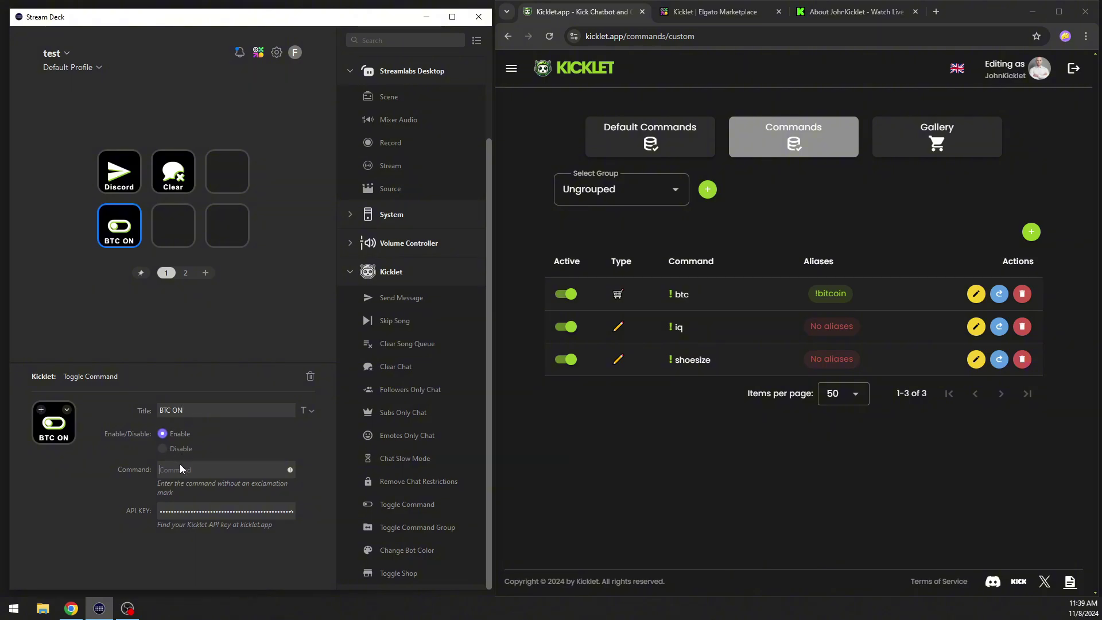
{"action": "type", "text": "btc"}
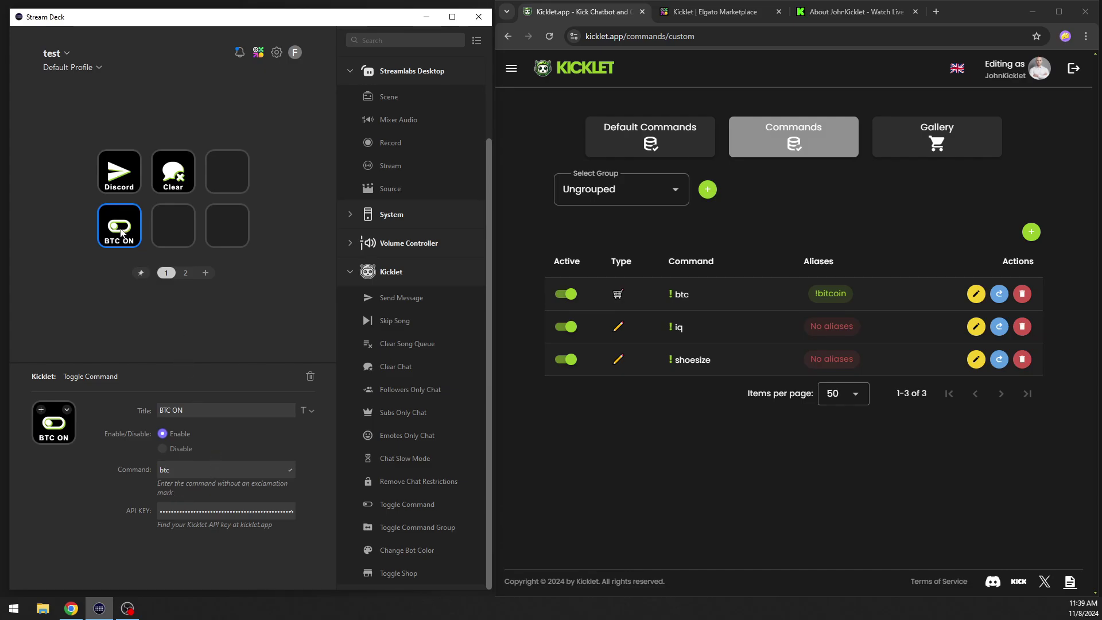
Duplicate the BTC ON key onto the middle key of the lower row
{"action": "left_click", "coordinate": [171, 230]}
{"action": "left_click", "coordinate": [132, 237]}
{"action": "left_click", "coordinate": [170, 234]}
{"action": "key", "text": "ctrl+v"}
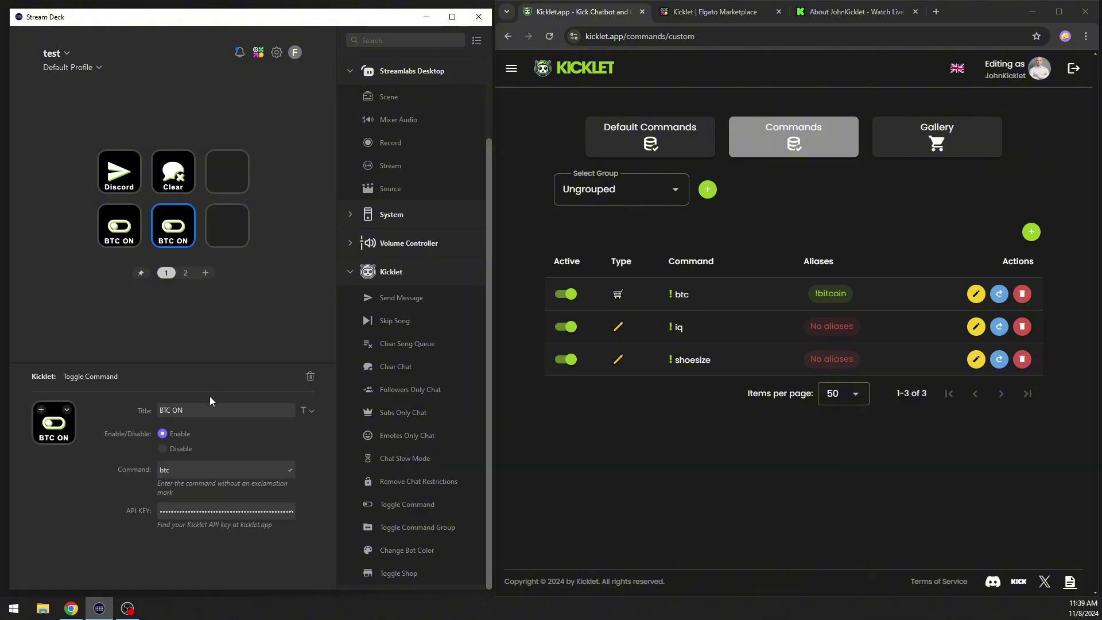
Retitle the duplicated toggle key "BTC OFF" and set it to Disable the command
{"action": "key", "text": "BackSpace"}
{"action": "type", "text": "FF"}
{"action": "left_click", "coordinate": [181, 449]}
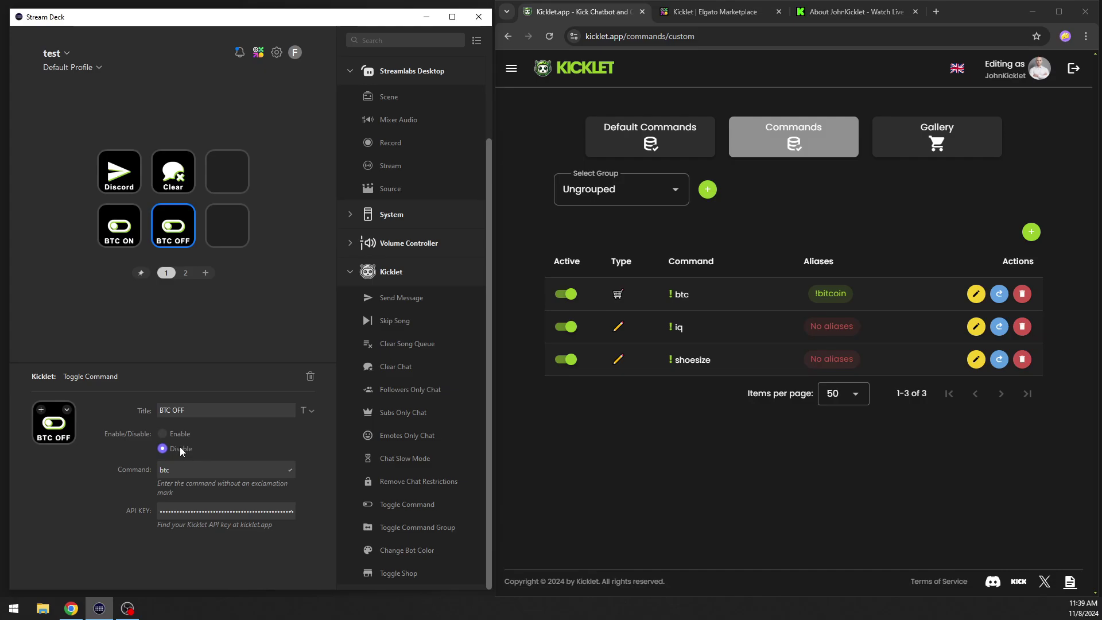
{"action": "left_click", "coordinate": [194, 355]}
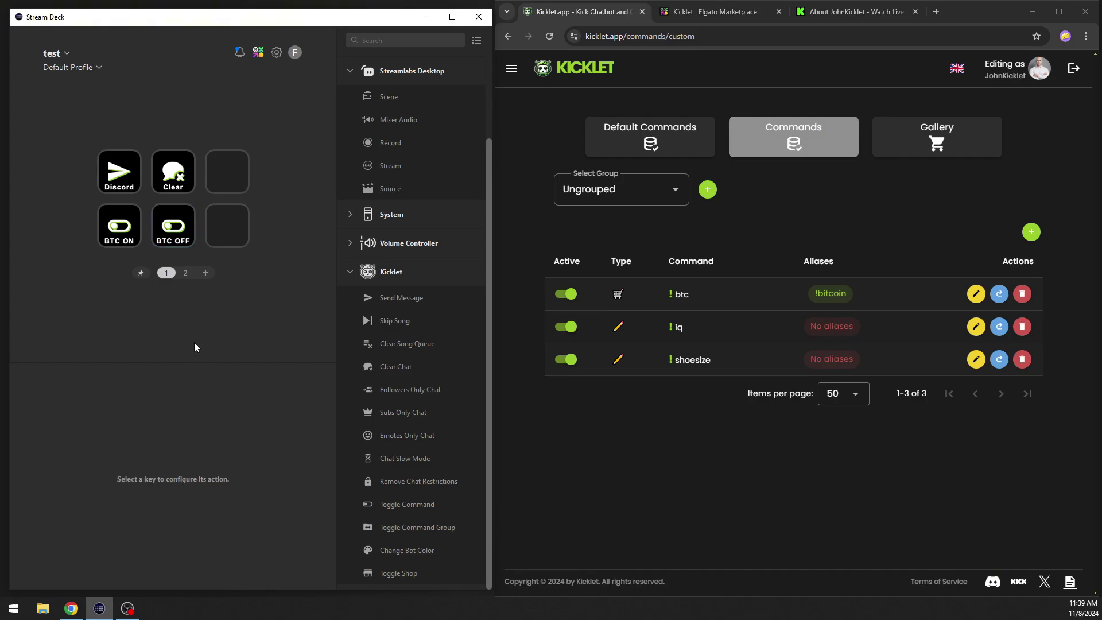
Switch to the Kick channel page and test the toggled command by repeatedly sending "!btc" in chat
{"action": "left_click", "coordinate": [819, 13]}
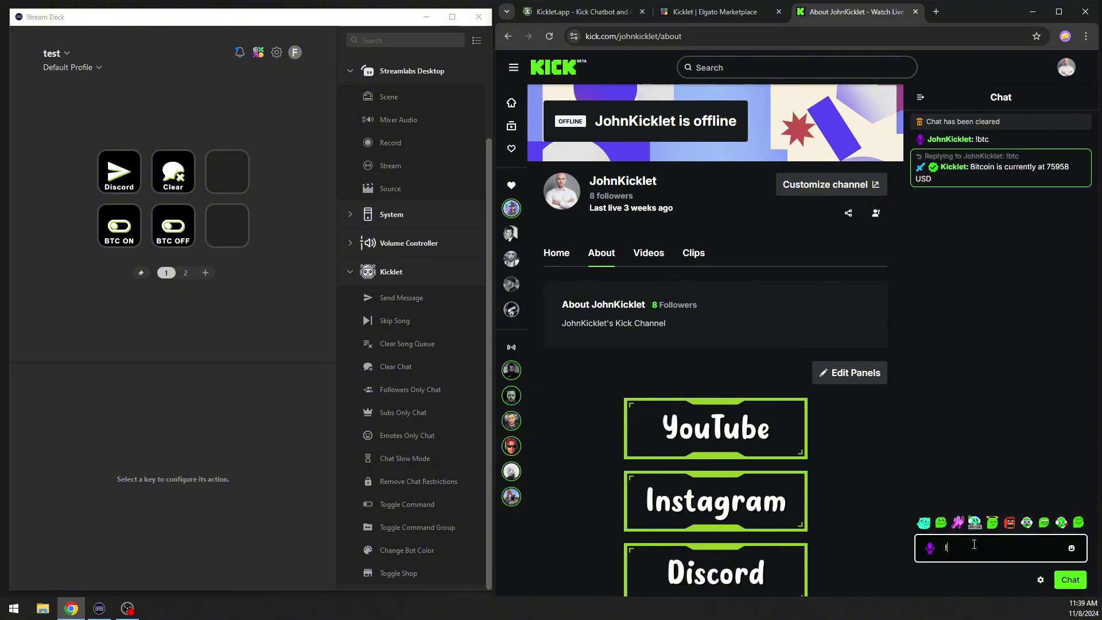
{"action": "left_click", "coordinate": [974, 544]}
{"action": "type", "text": "!btc"}
{"action": "key", "text": "Return"}
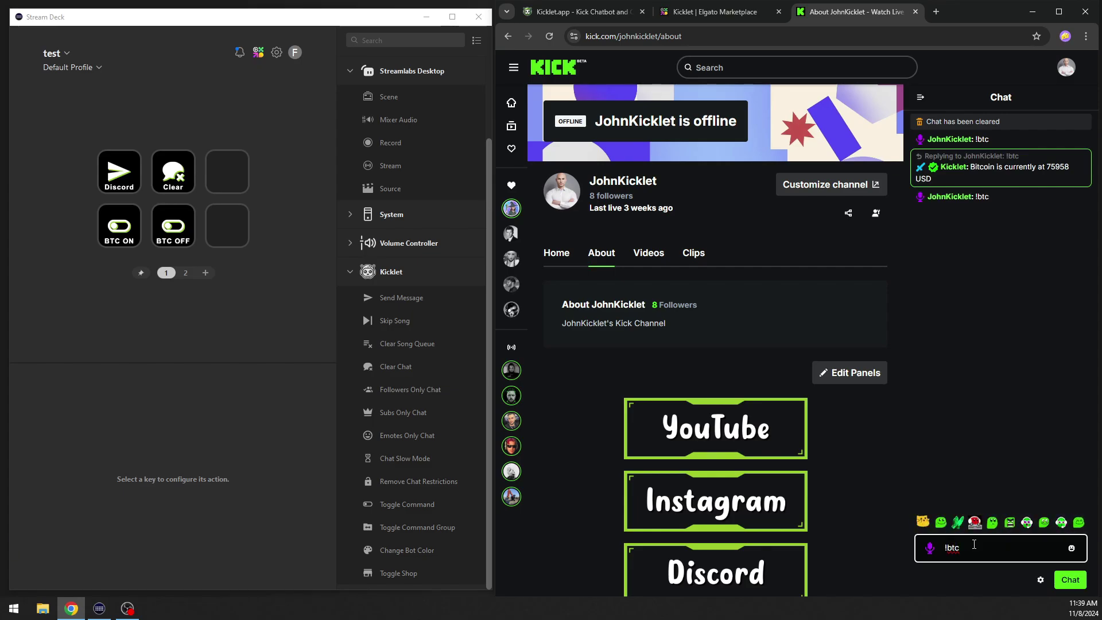
{"action": "key", "text": "Return"}
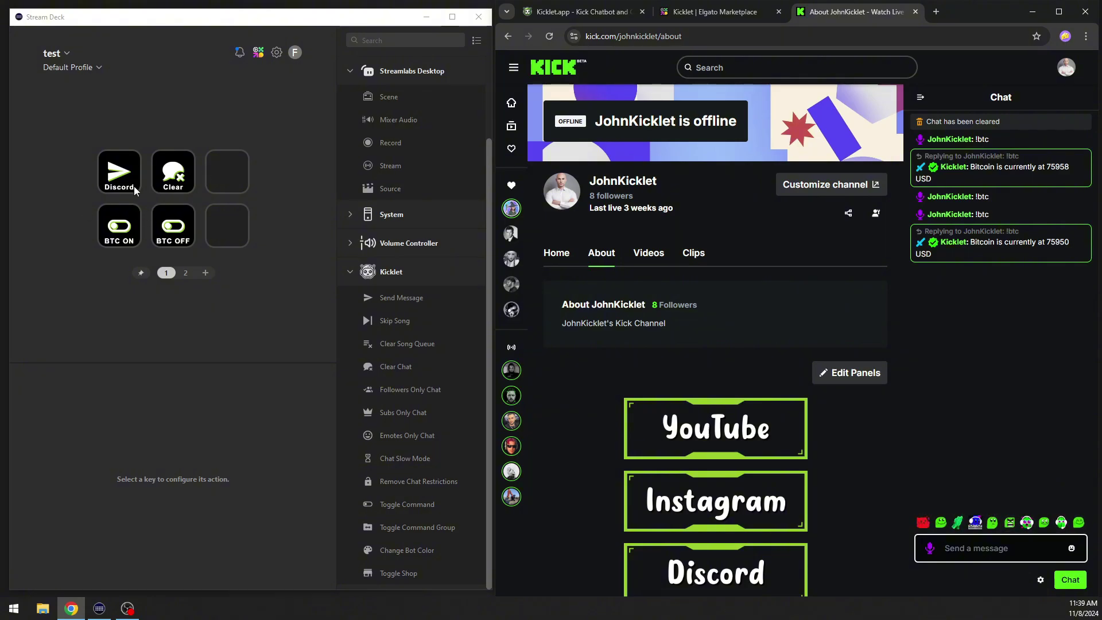
Convert the Clear key to a Multi Action and add a Send Message action with the API key and message "Chat cleared"
{"action": "right_click", "coordinate": [183, 183]}
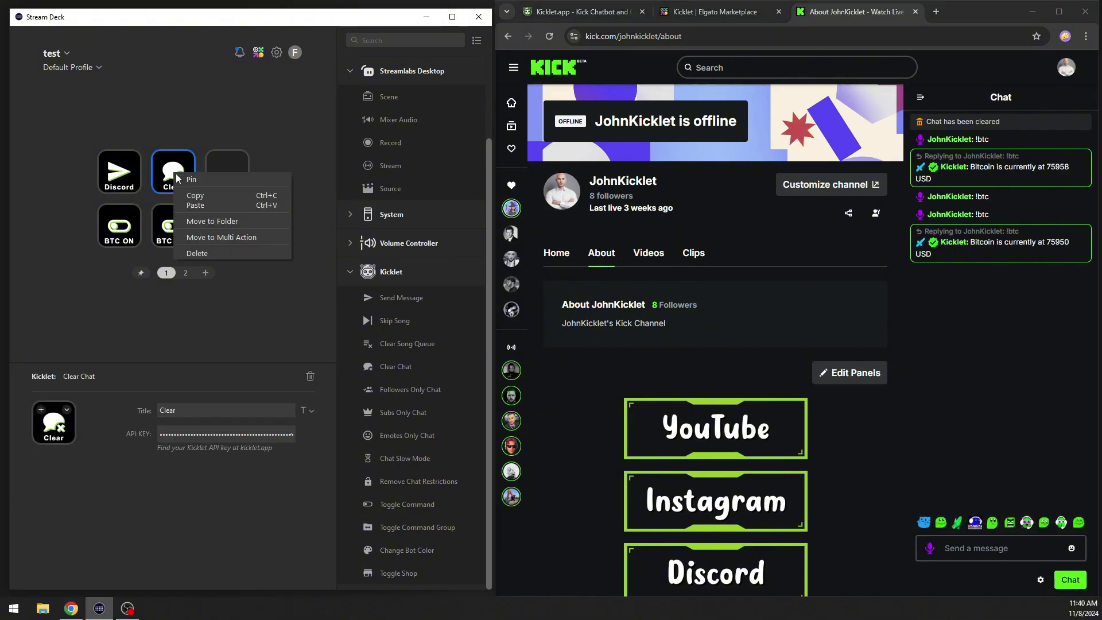
{"action": "left_click", "coordinate": [216, 239]}
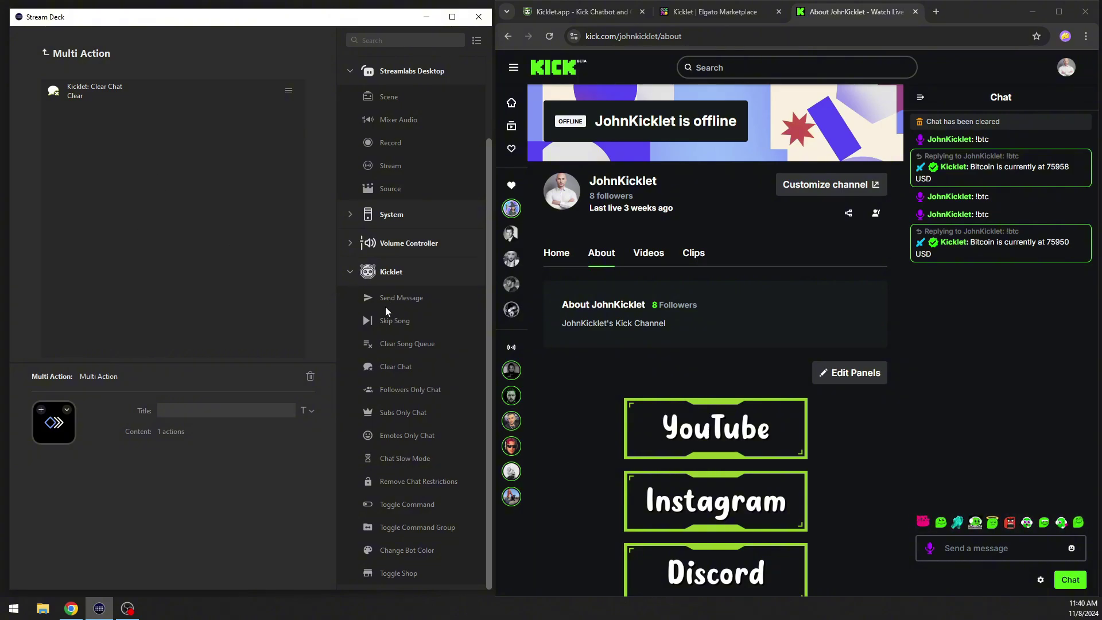
{"action": "left_click_drag", "start_coordinate": [384, 306], "coordinate": [86, 214]}
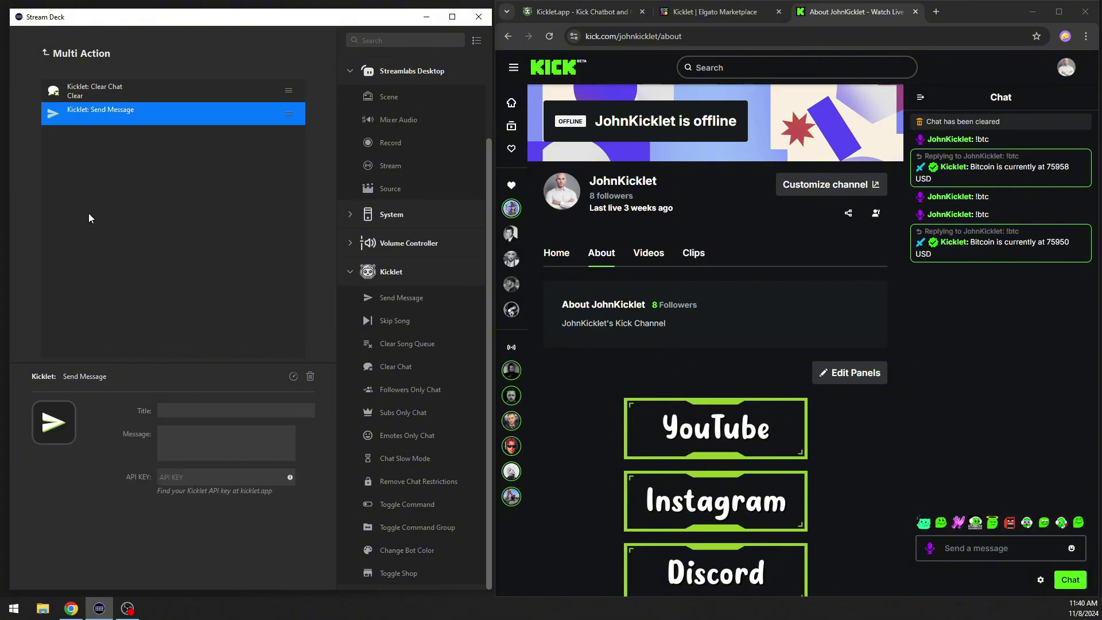
{"action": "left_click", "coordinate": [178, 477]}
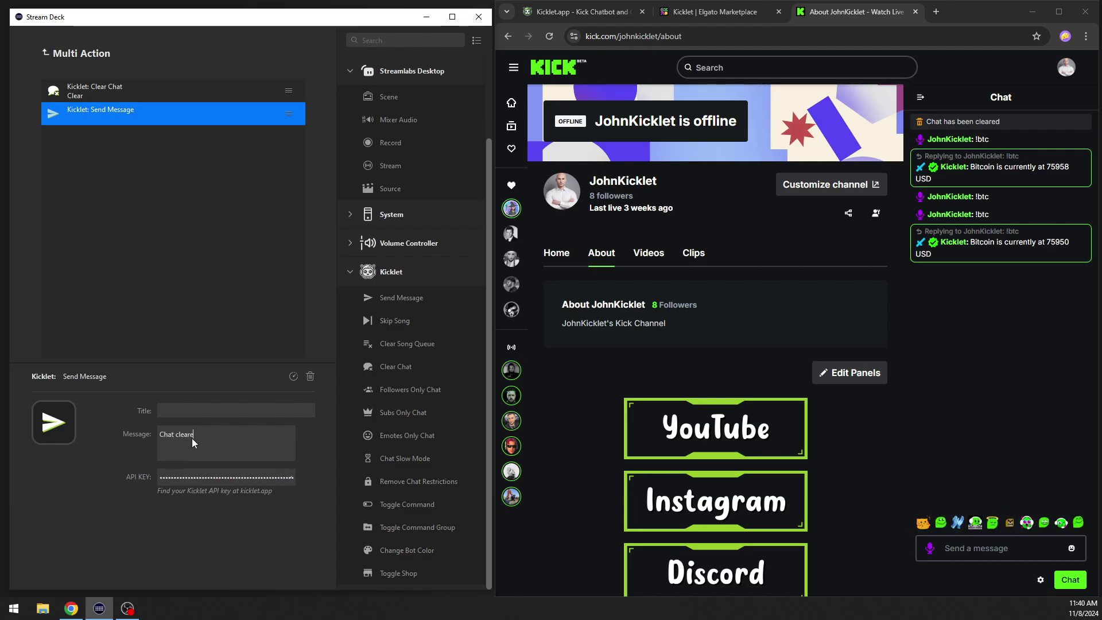
{"action": "left_click", "coordinate": [142, 293]}
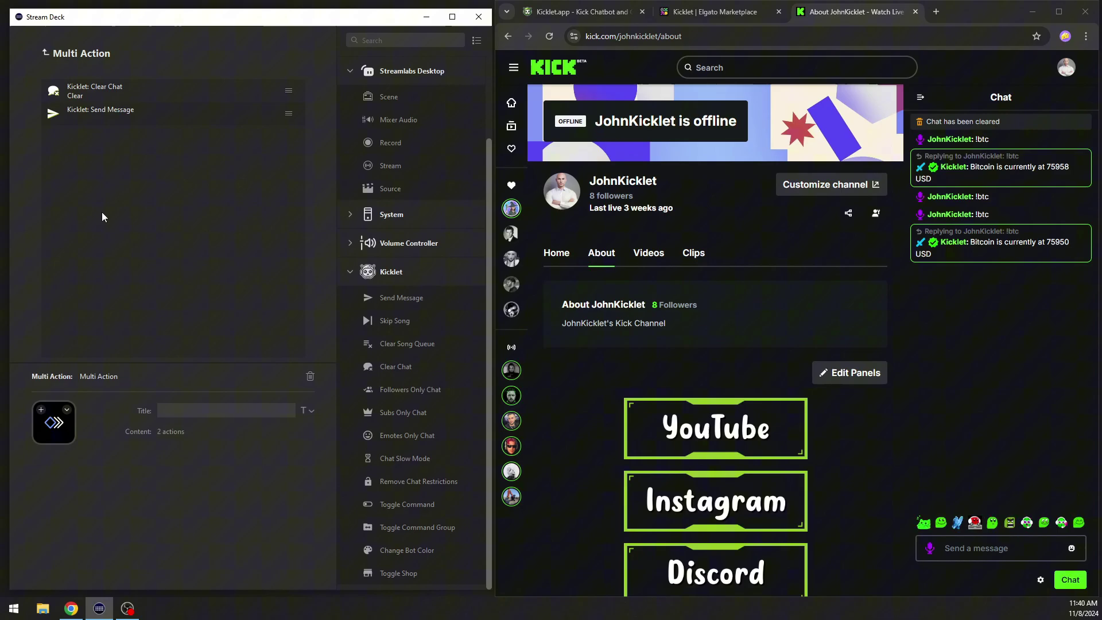
Return to the key grid and title the Multi Action key "Clear"
{"action": "left_click", "coordinate": [45, 54]}
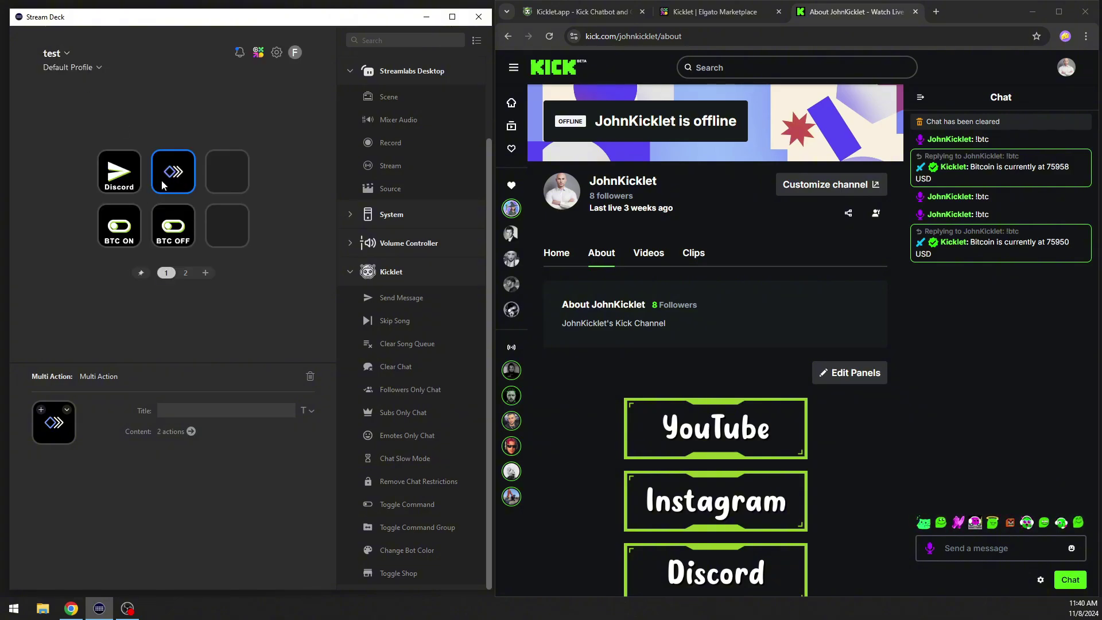
{"action": "type", "text": "Clear"}
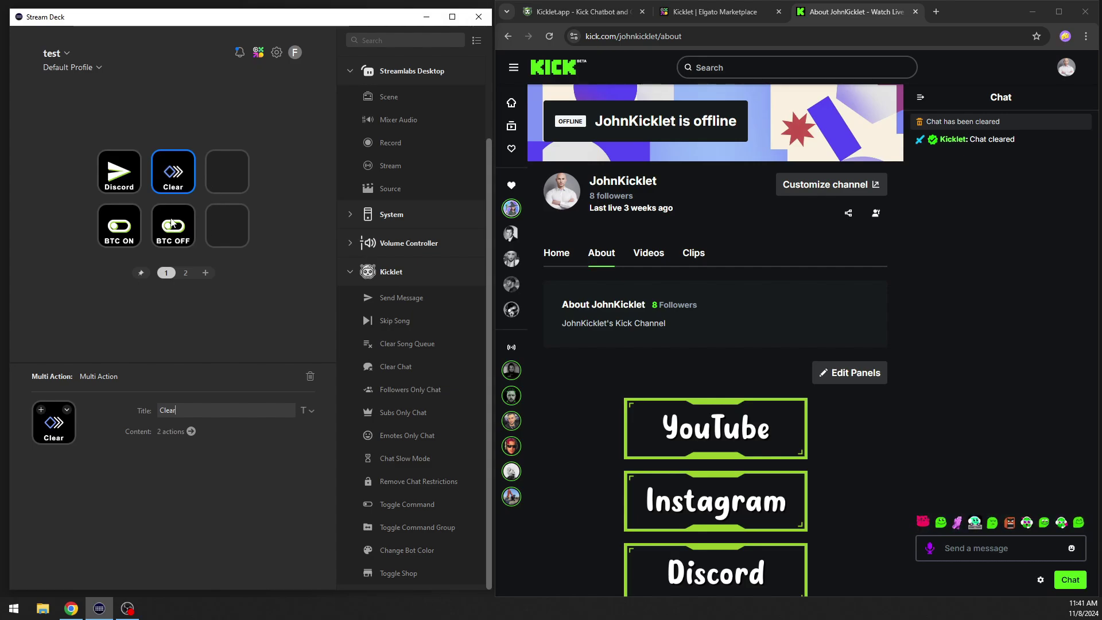
Insert a Subs Only Chat action before Send Message in the Clear Multi Action, and change the sent message to "Anti Bot Mode activated"
{"action": "double_click", "coordinate": [176, 185]}
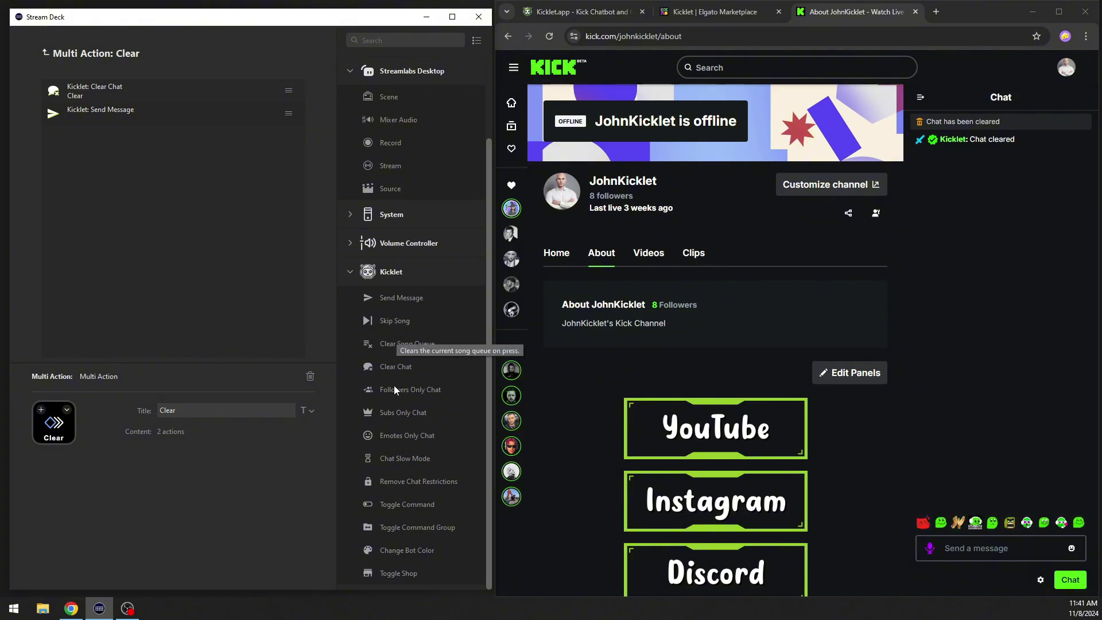
{"action": "left_click_drag", "start_coordinate": [396, 412], "coordinate": [129, 117]}
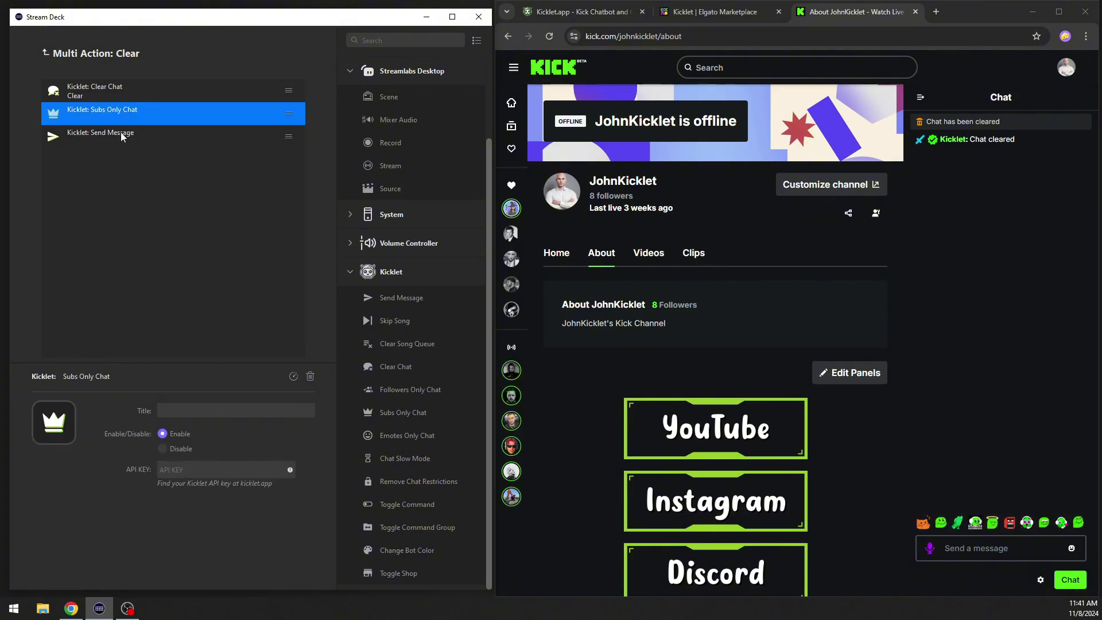
{"action": "left_click", "coordinate": [121, 132]}
{"action": "triple_click", "coordinate": [202, 436]}
{"action": "type", "text": "An"}
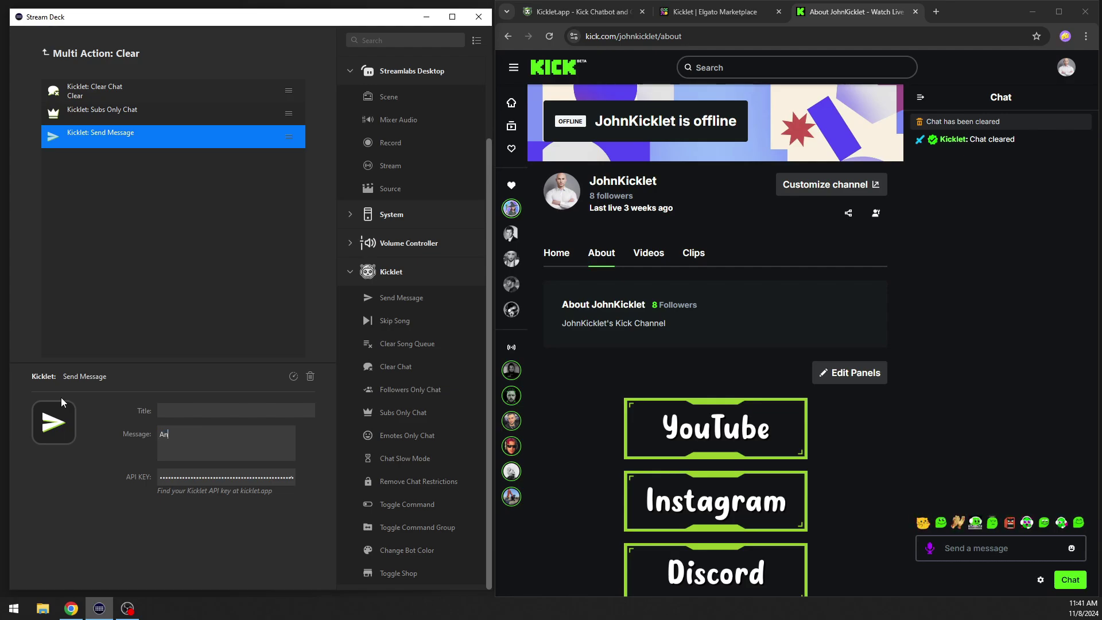
{"action": "type", "text": "ti Bot Mode activated"}
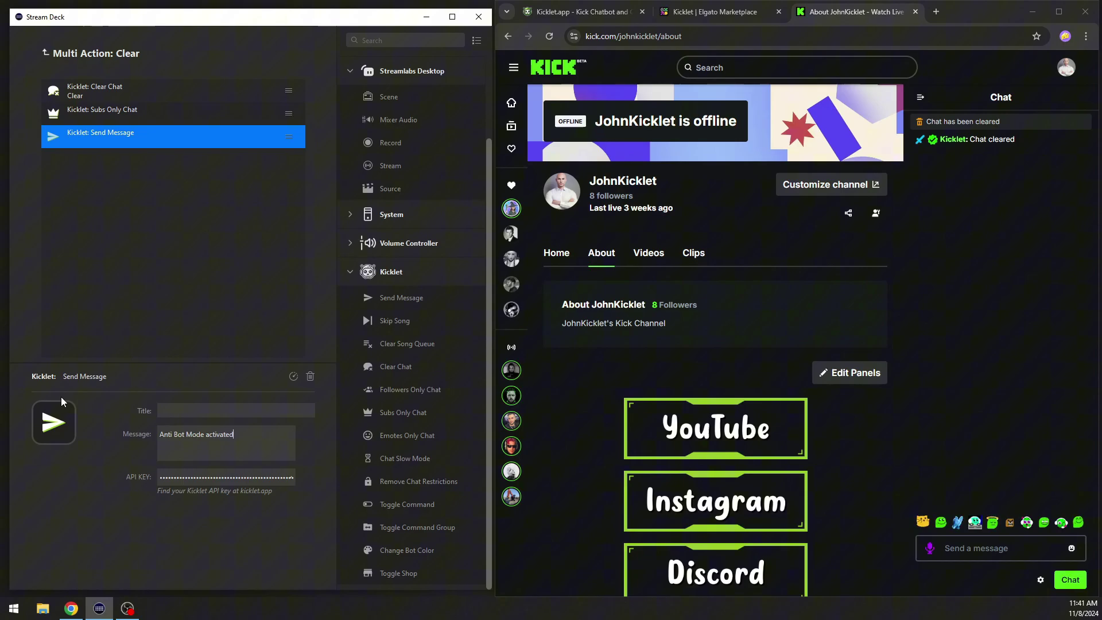
Paste the Kicklet API key into the Subs Only Chat action of the Clear Multi Action
{"action": "left_click", "coordinate": [126, 119]}
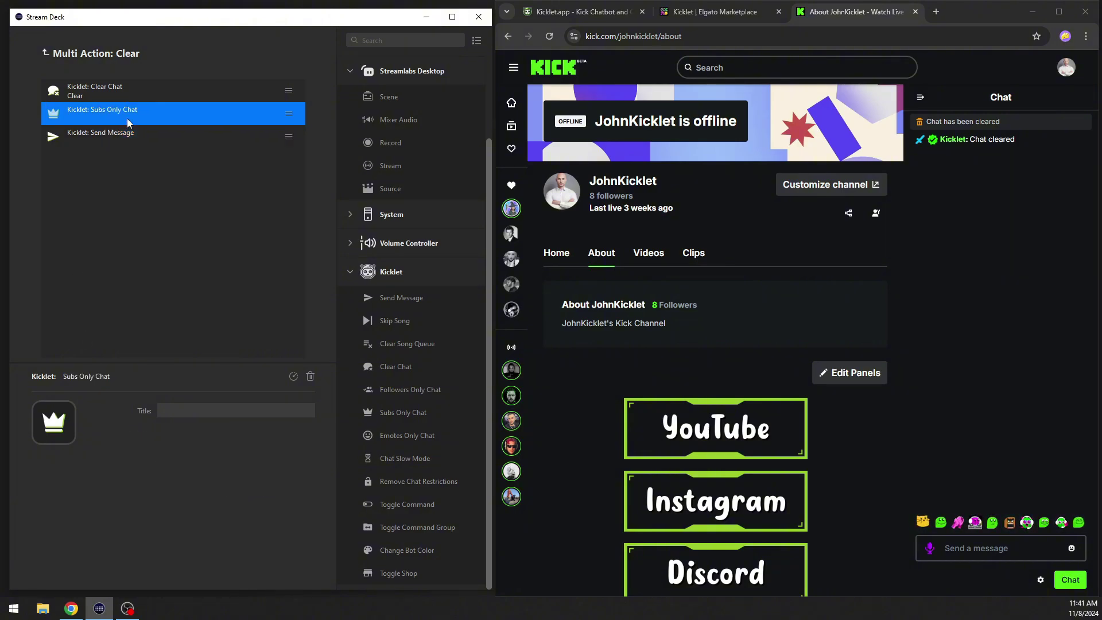
{"action": "left_click", "coordinate": [178, 469]}
{"action": "key", "text": "ctrl+v"}
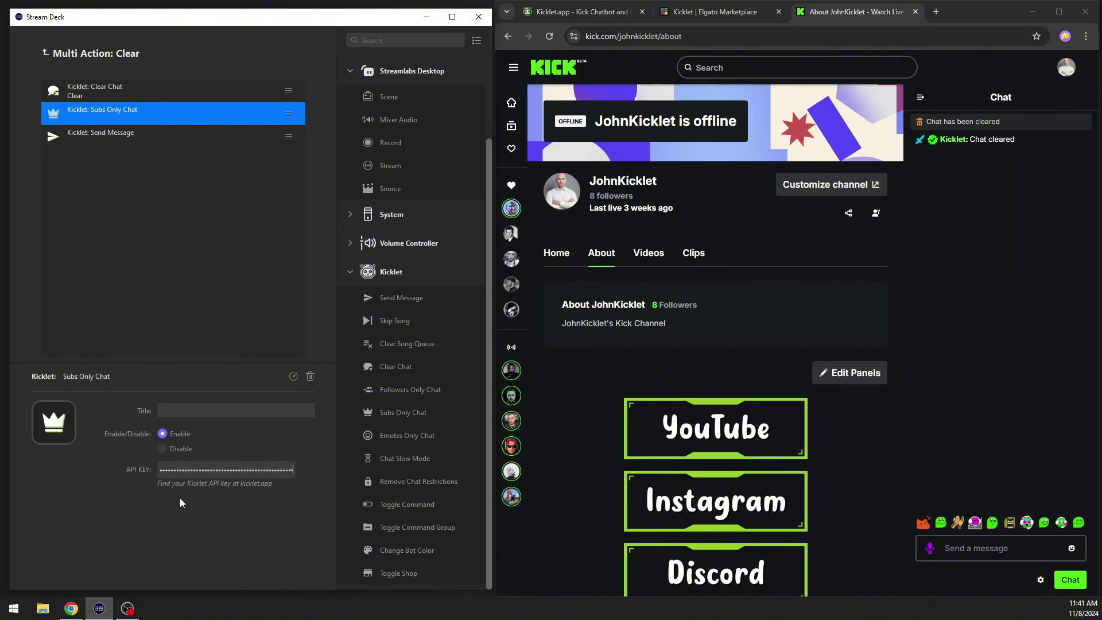
{"action": "left_click", "coordinate": [138, 219]}
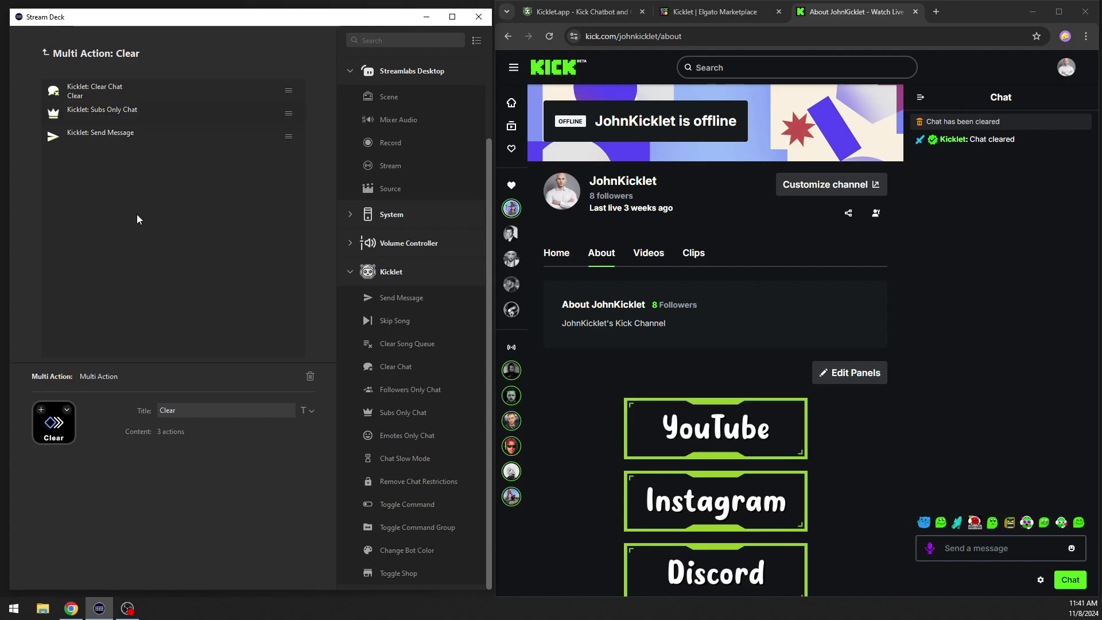